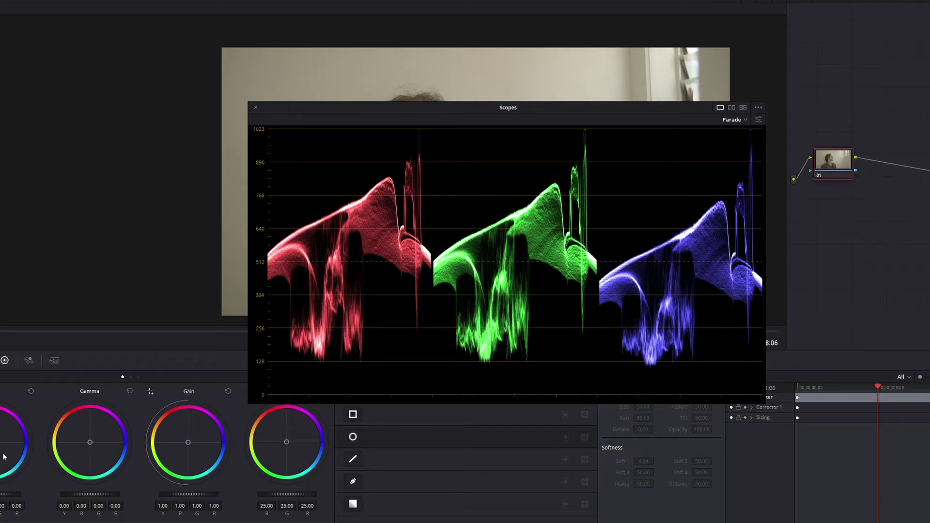
- Neutralise the shot's warm cast by cooling it against the RGB parade and set the blue Gain to 1.02
click(103, 477)
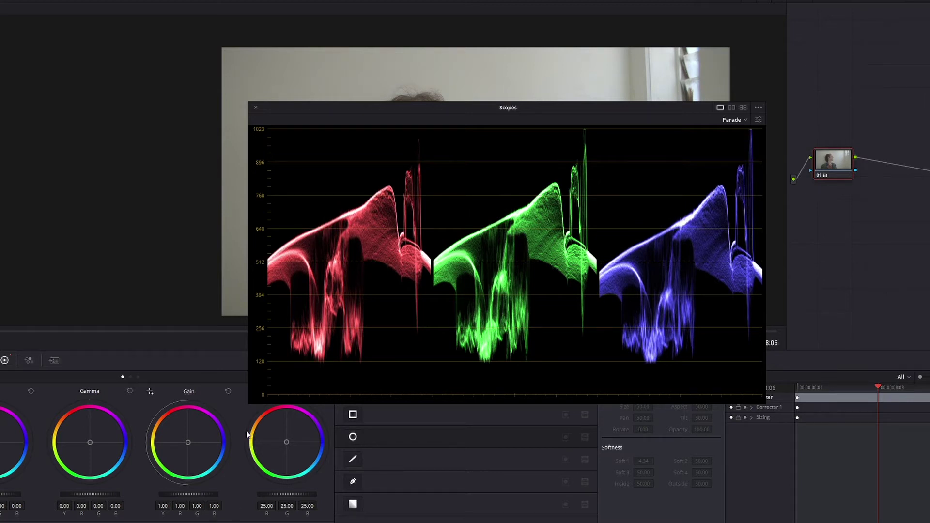
drag(189, 444, 191, 444)
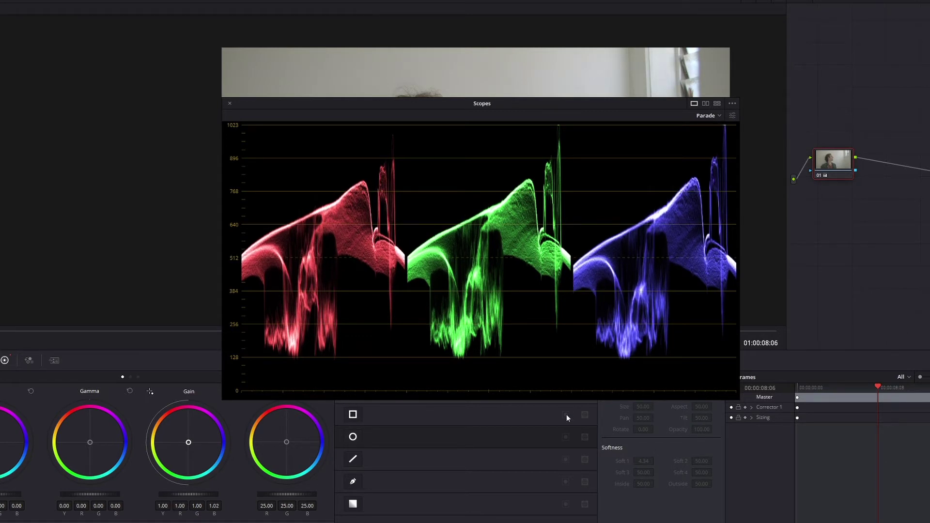
- Clear the floating Scopes window away from the viewer and turn on the picker's RGB value read-out
drag(489, 104, 628, 126)
drag(452, 125, 502, 256)
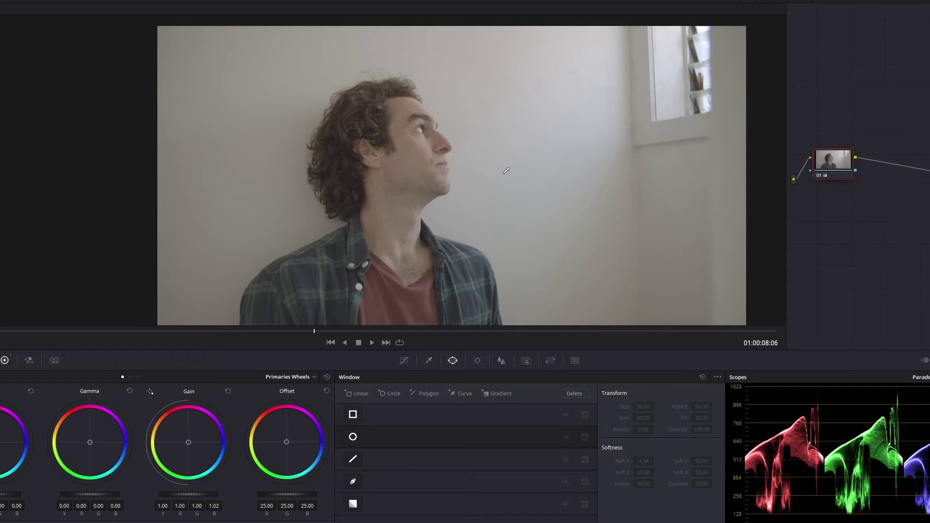
right_click(483, 148)
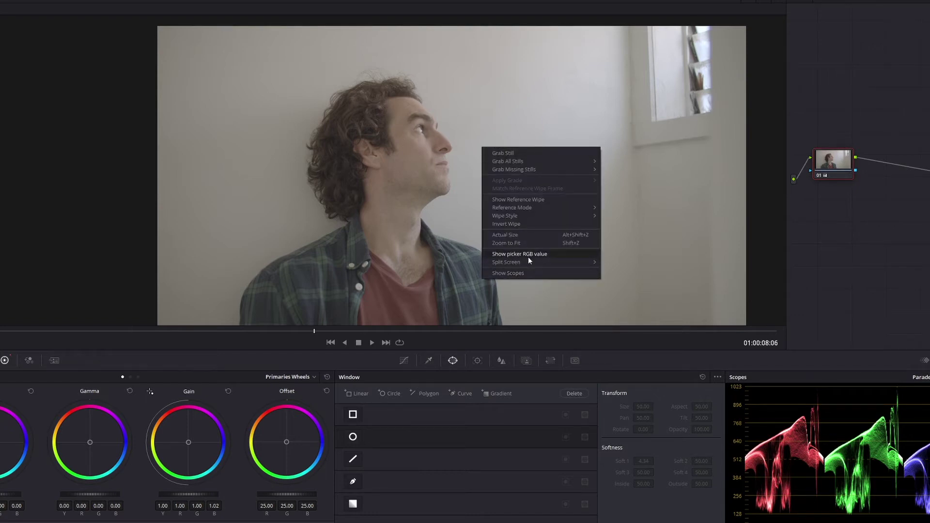
click(528, 254)
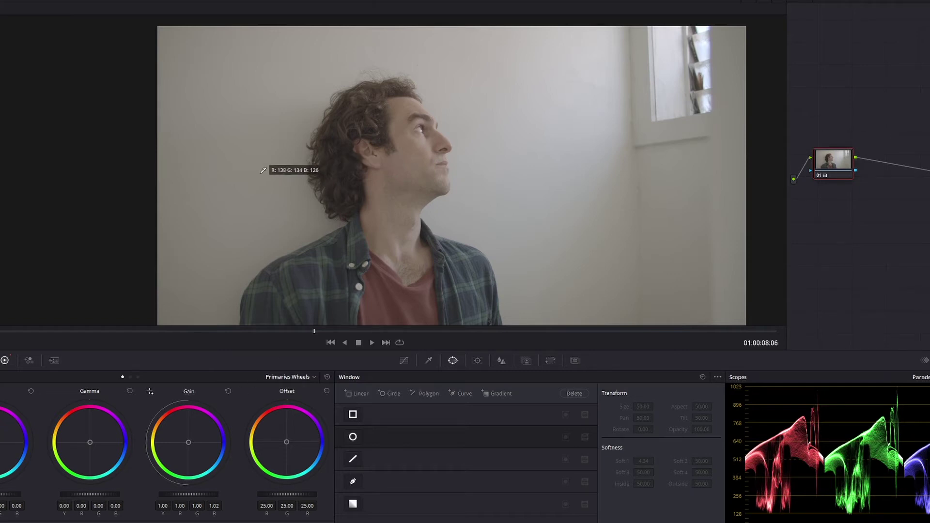
- Nudge Gamma toward blue and darken the shot with Lift at -0.05, master Gamma at -0.05 and master Gain at 0.98
drag(92, 444, 90, 443)
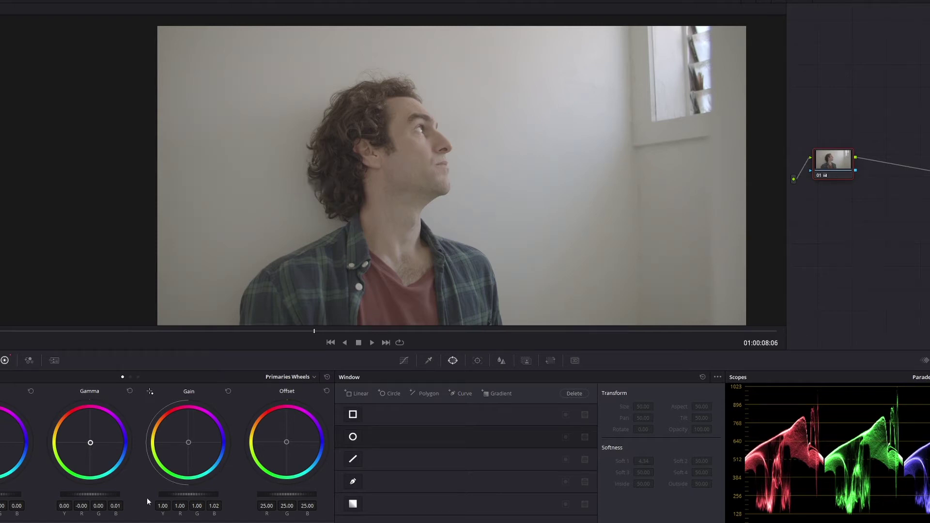
drag(1, 497, 1, 502)
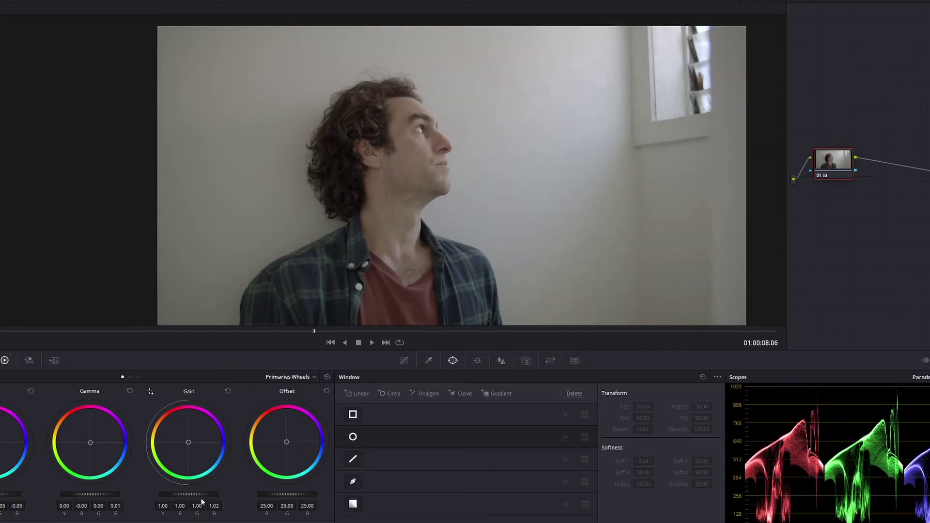
drag(199, 494, 199, 494)
drag(107, 494, 104, 495)
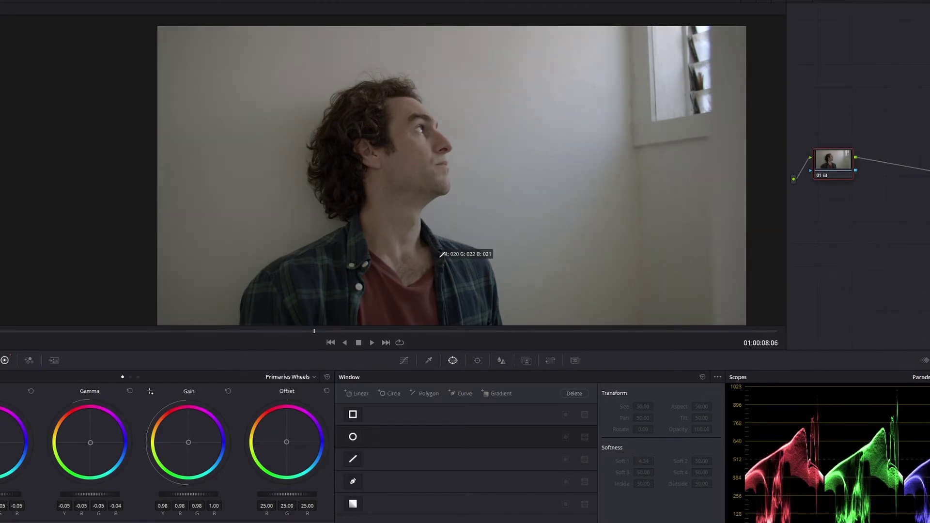
- Check the neutral balance on the frame at 01:00:14:18 and set the red Gamma to -0.06
drag(328, 331, 597, 333)
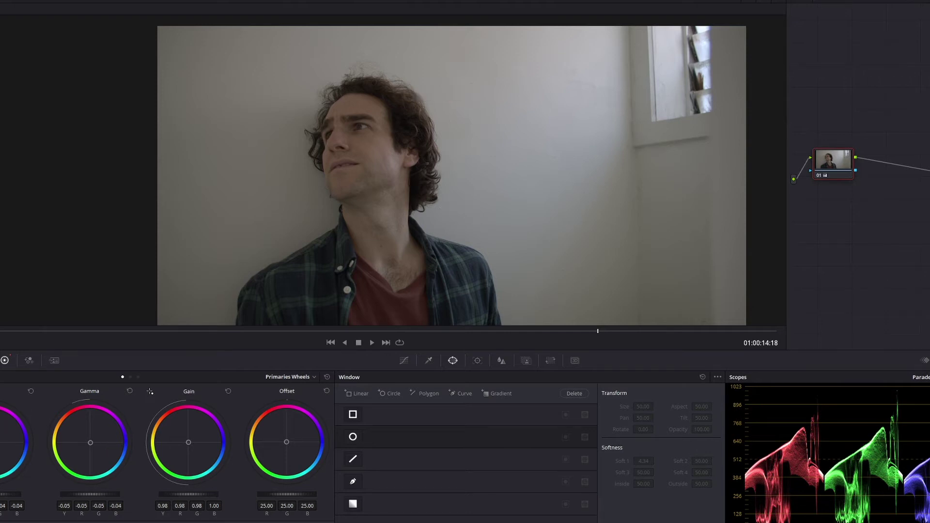
drag(90, 443, 91, 443)
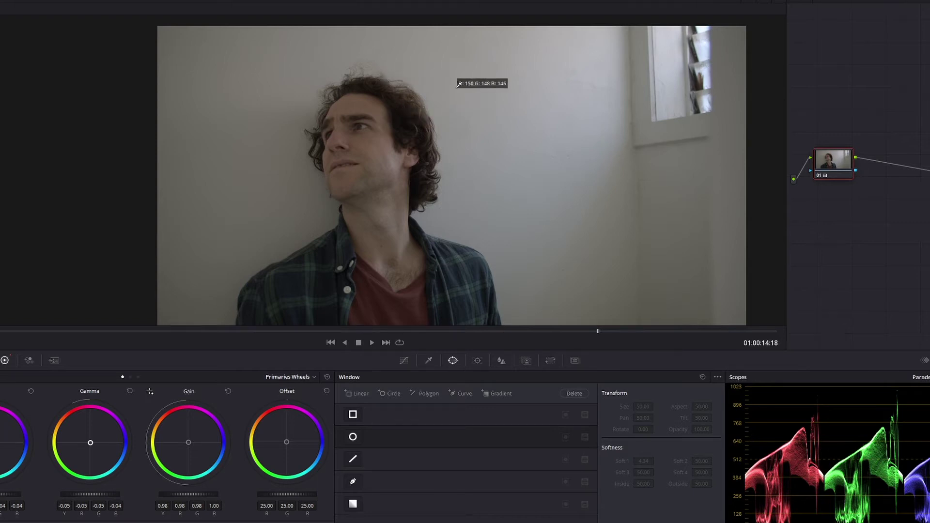
drag(92, 447, 93, 447)
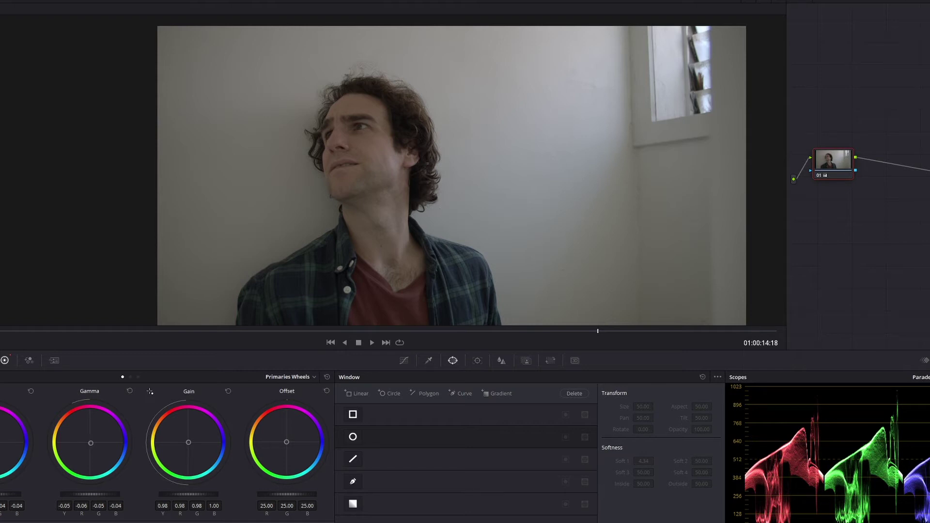
- On the frame at 01:00:08:09, shape an S-curve on the unlinked luma custom curve, lowering the shadows and raising the highlights
mouse_move(316, 332)
mouse_down()
mouse_move(290, 333)
mouse_move(321, 334)
mouse_up()
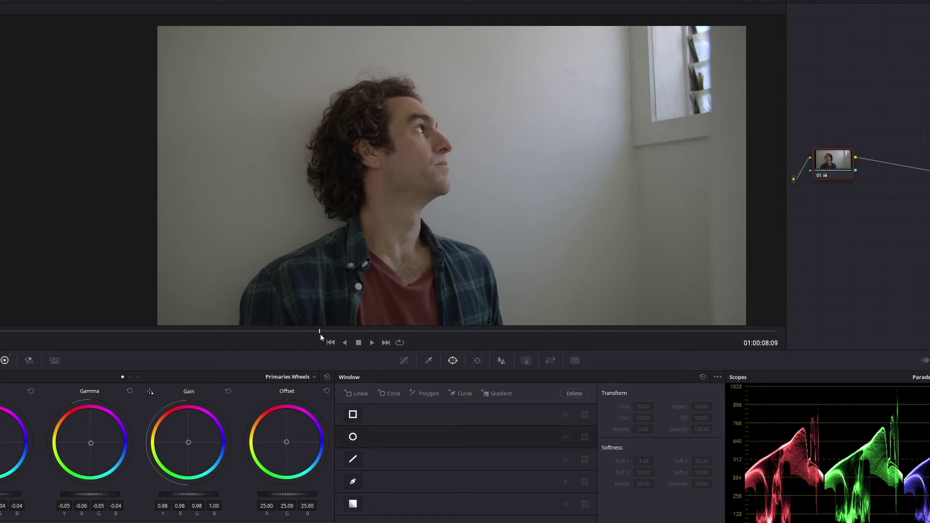
click(404, 361)
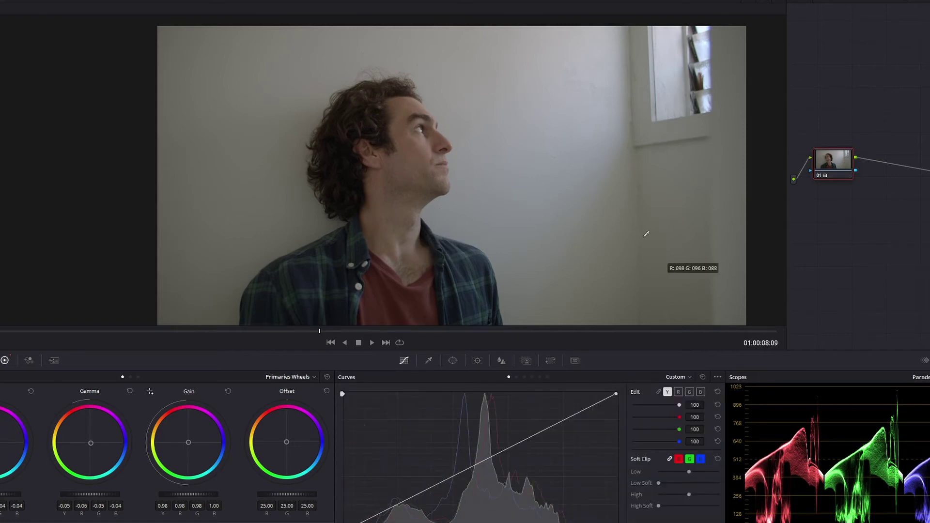
click(659, 392)
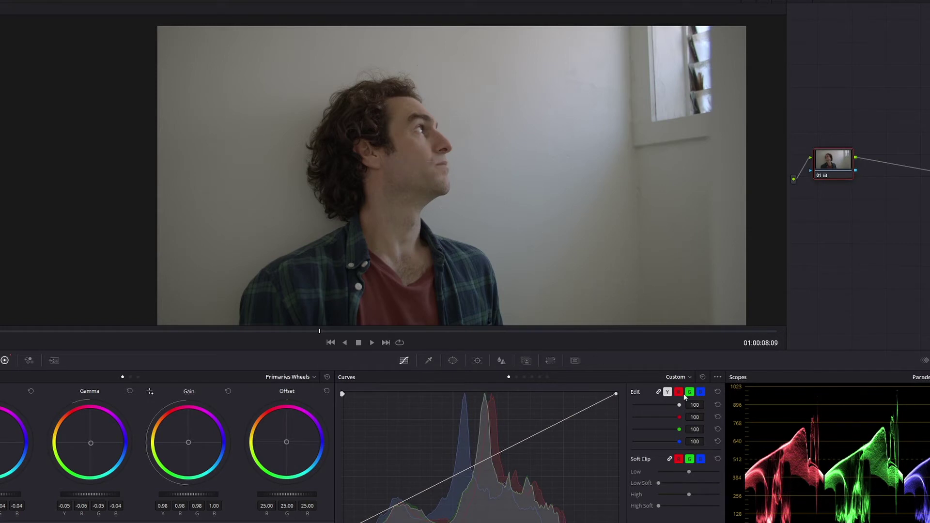
click(659, 391)
drag(398, 507, 407, 508)
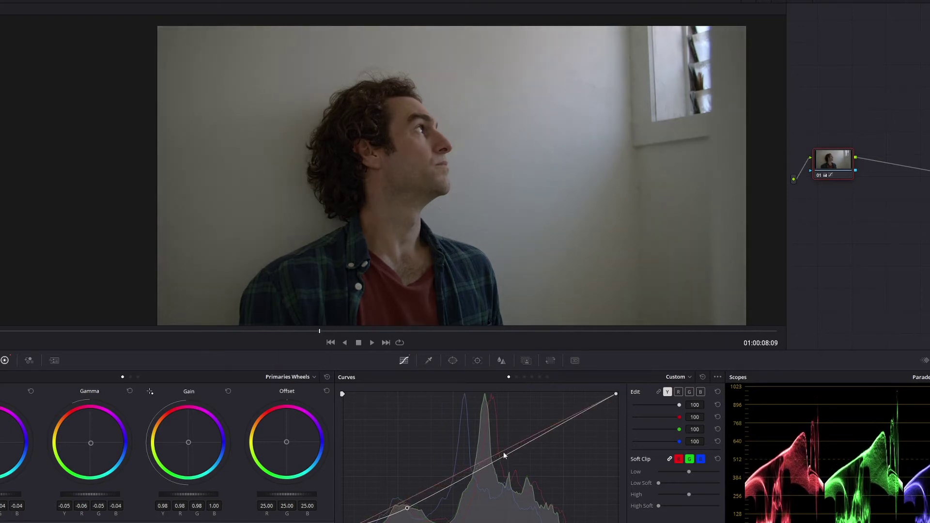
drag(533, 439, 528, 432)
click(408, 509)
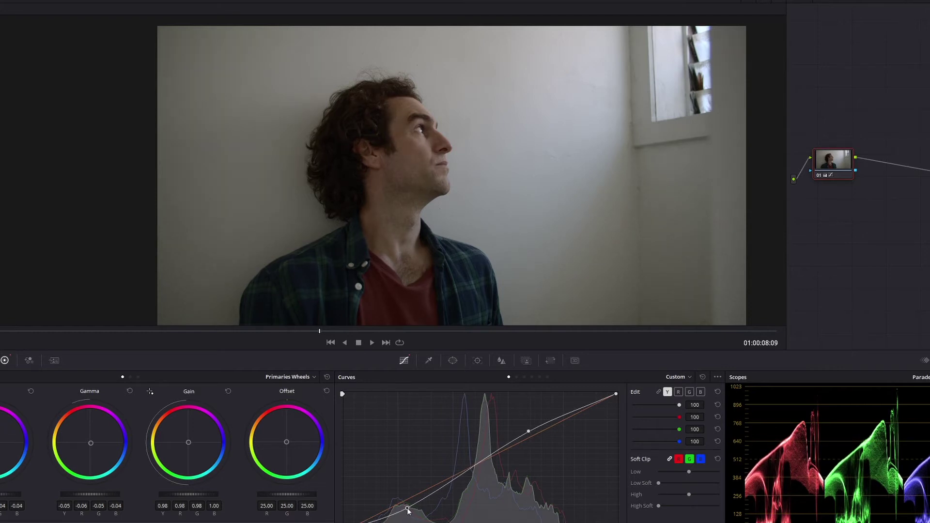
drag(529, 432, 524, 425)
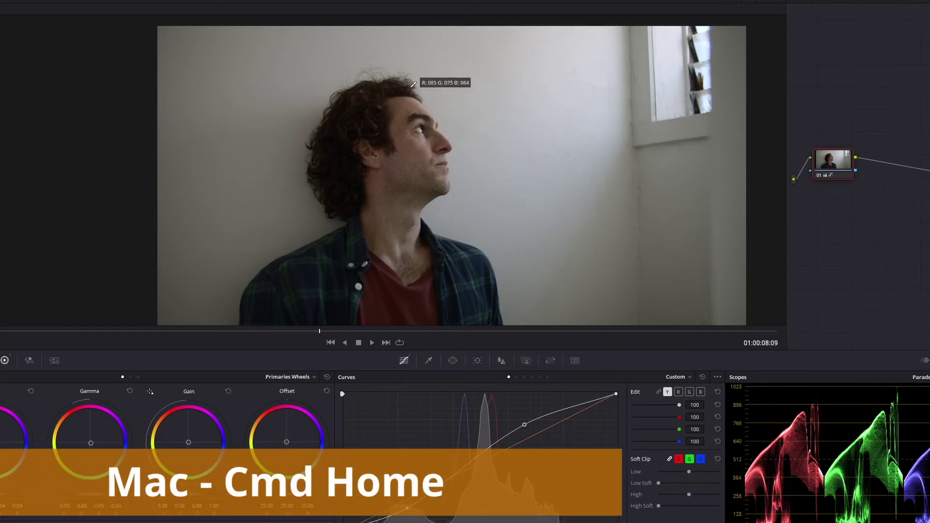
drag(409, 510, 407, 509)
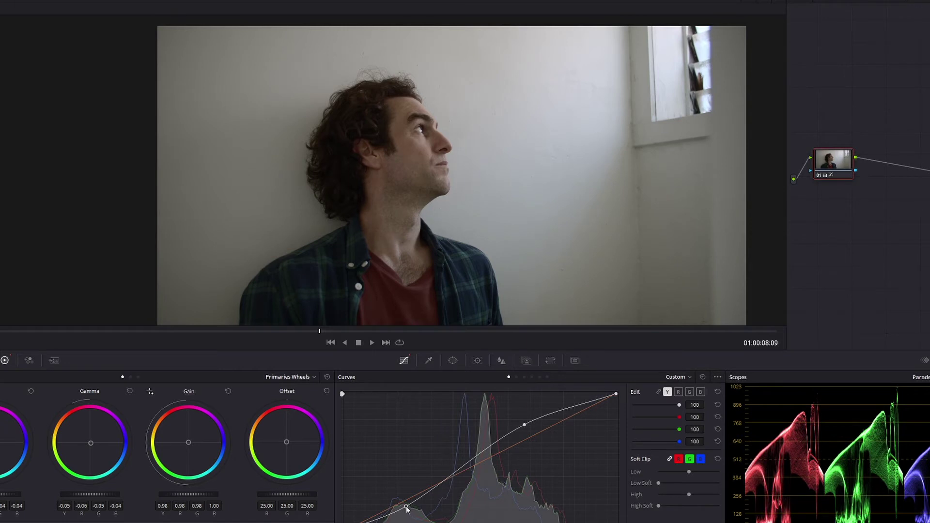
- Review the contrast adjustment on other frames of the clip and in full-screen view
click(409, 333)
drag(478, 338, 356, 336)
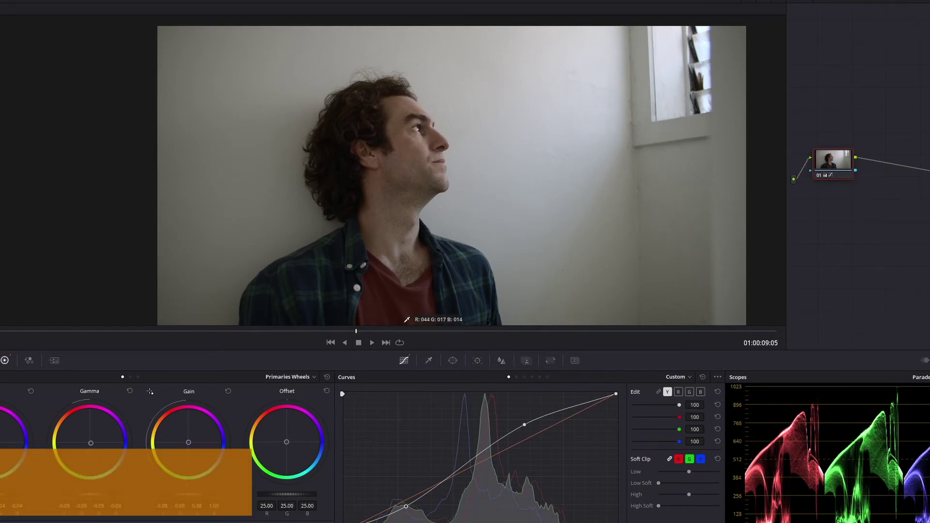
key(super+f)
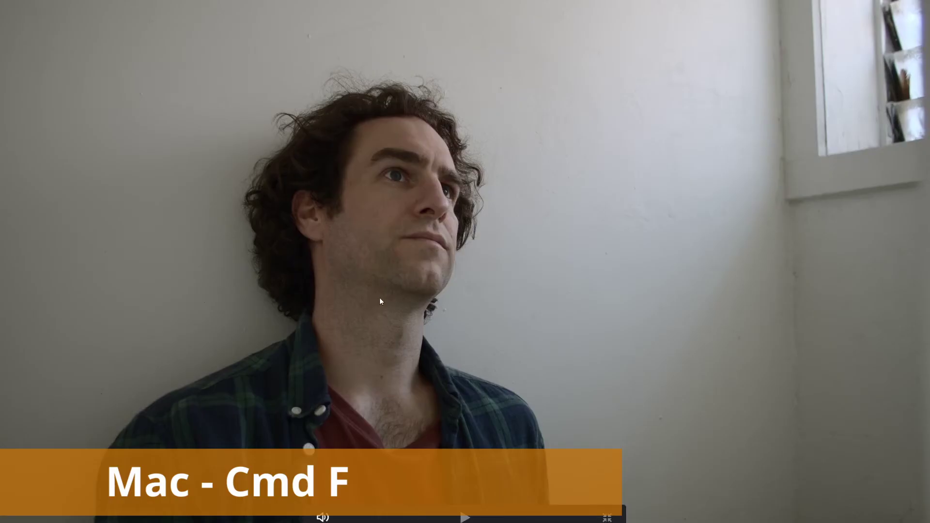
key(super+f)
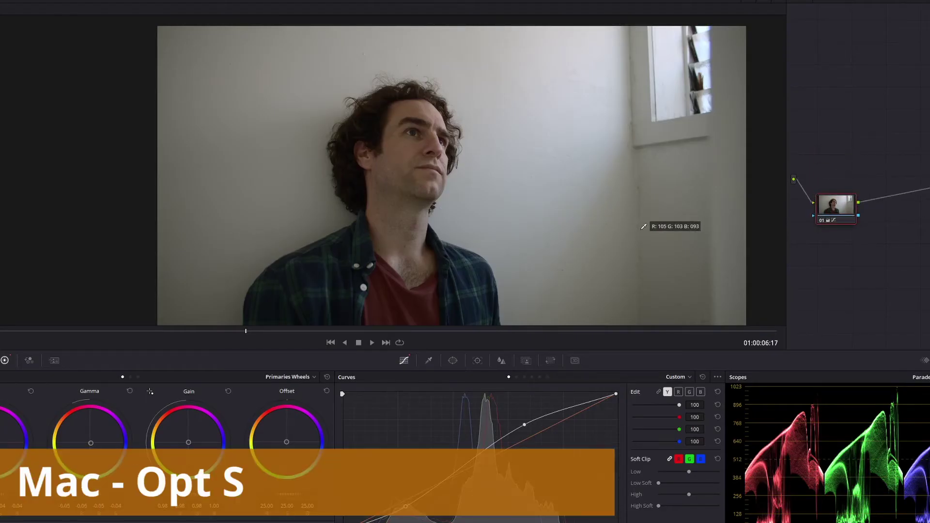
- Add a new serial node after the first corrector node
key(alt+s)
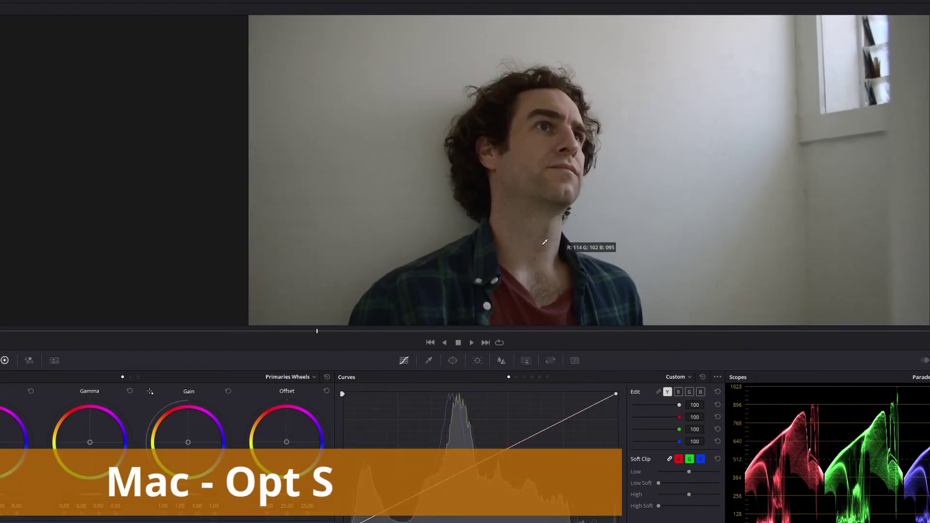
- Try raising the overall saturation of the second node to 65.60 and inspect the effect on the skin
scroll(484, 234, up, 2)
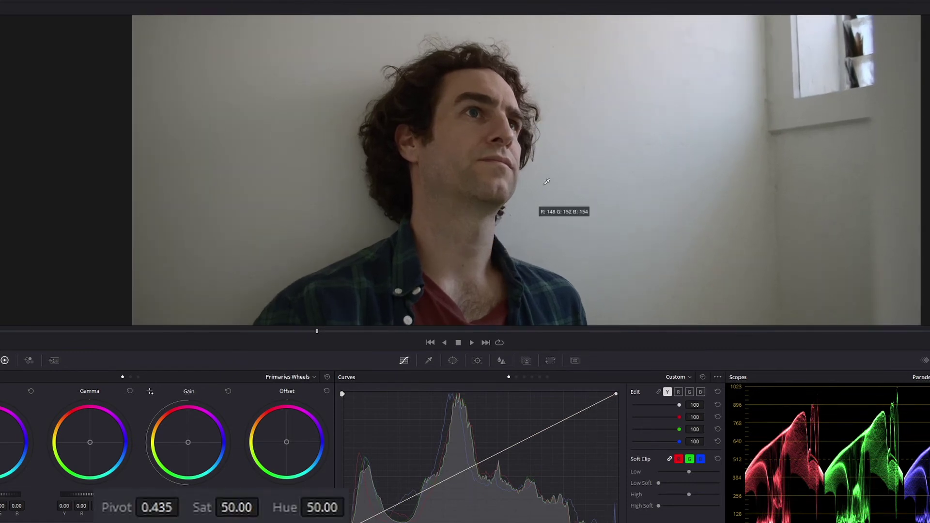
drag(264, 505, 272, 506)
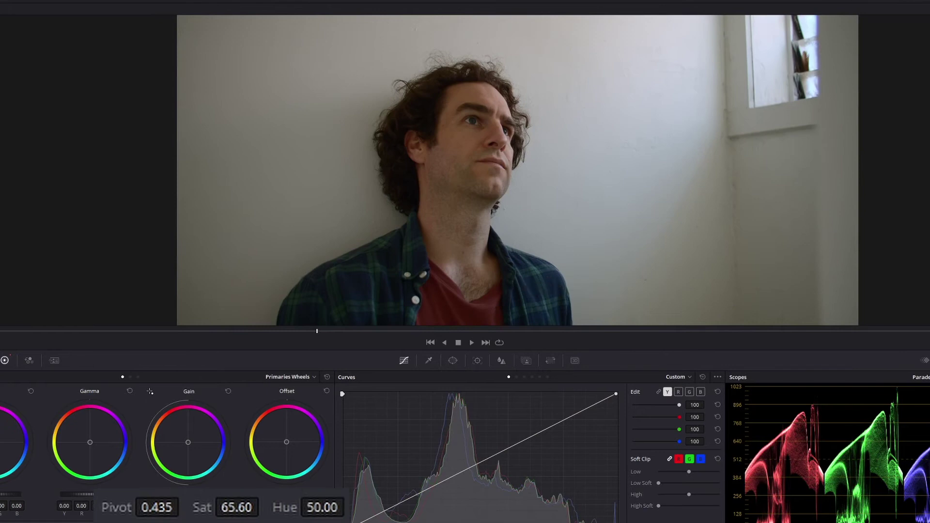
mouse_move(245, 507)
mouse_down()
mouse_move(231, 508)
mouse_move(246, 509)
mouse_up()
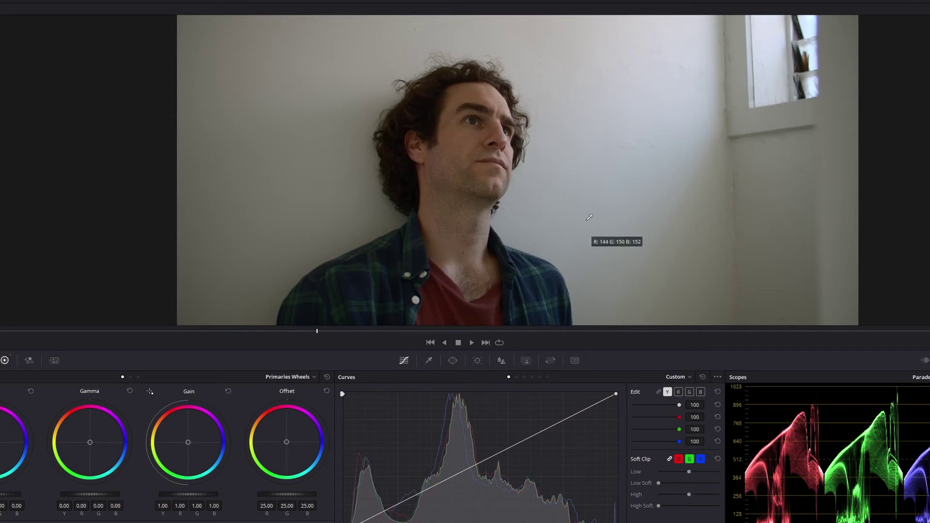
scroll(471, 257, down, 2)
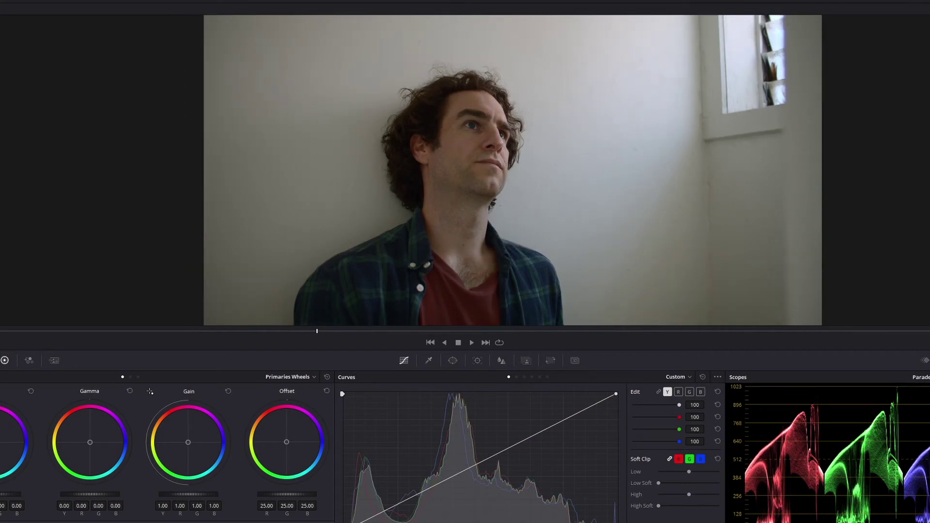
- Switch to the Hue Vs Sat curve and sample the plaid shirt and the red T-shirt in the picture
click(525, 377)
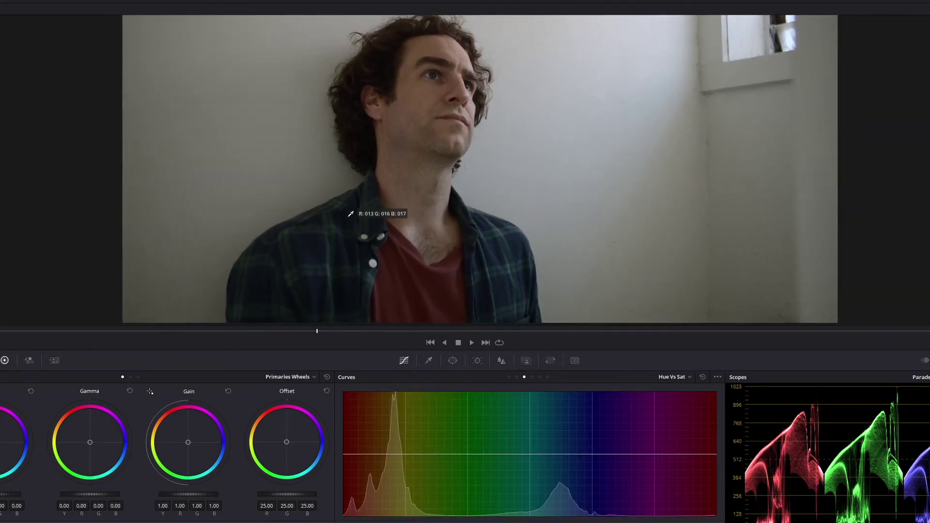
click(340, 219)
click(400, 307)
click(413, 269)
- Remove the surplus blue-green curve points and raise a new point between the remaining ones to strongly boost the plaid shirt's saturation
right_click(486, 454)
right_click(563, 454)
click(524, 454)
drag(526, 455, 518, 402)
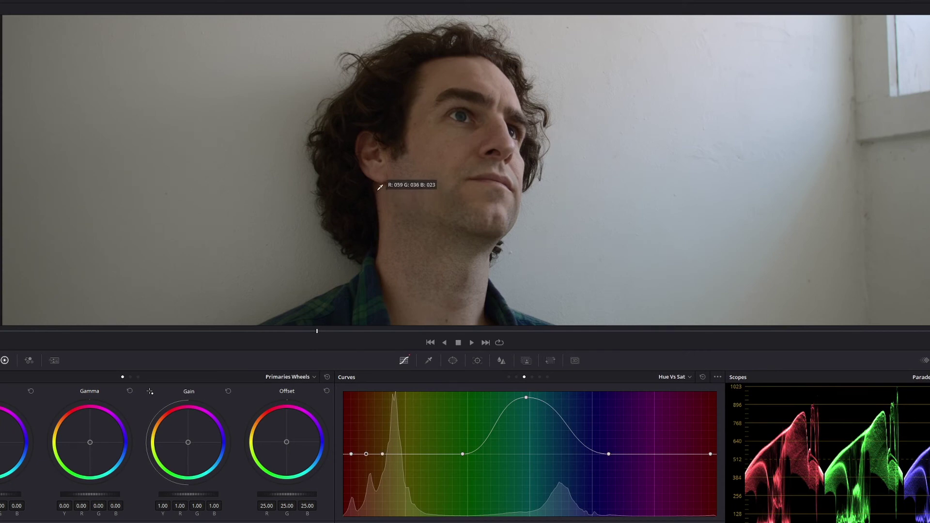
- Lower the orange skin-tone point slightly and raise the red point on the Hue Vs Sat curve to enrich the T-shirt
drag(366, 454, 366, 465)
scroll(423, 270, down, 2)
drag(423, 269, 404, 199)
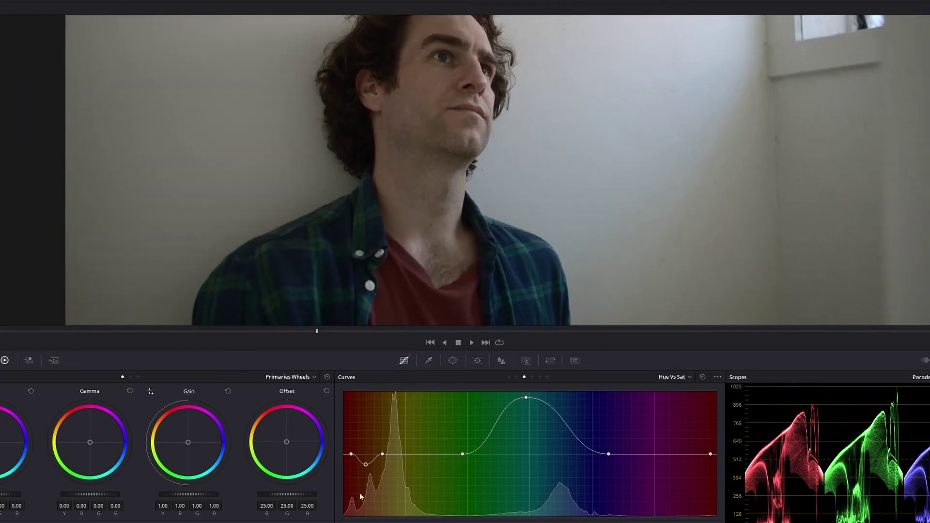
drag(366, 465, 365, 459)
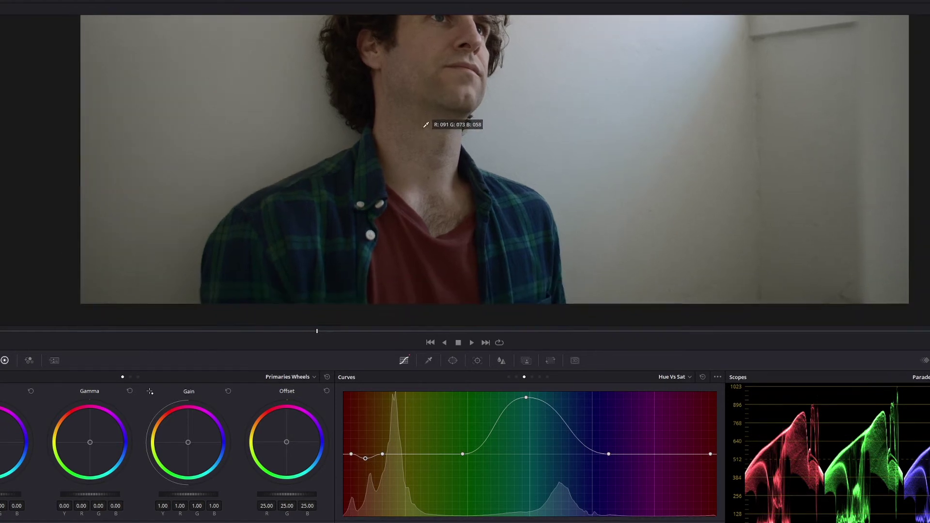
drag(351, 454, 350, 443)
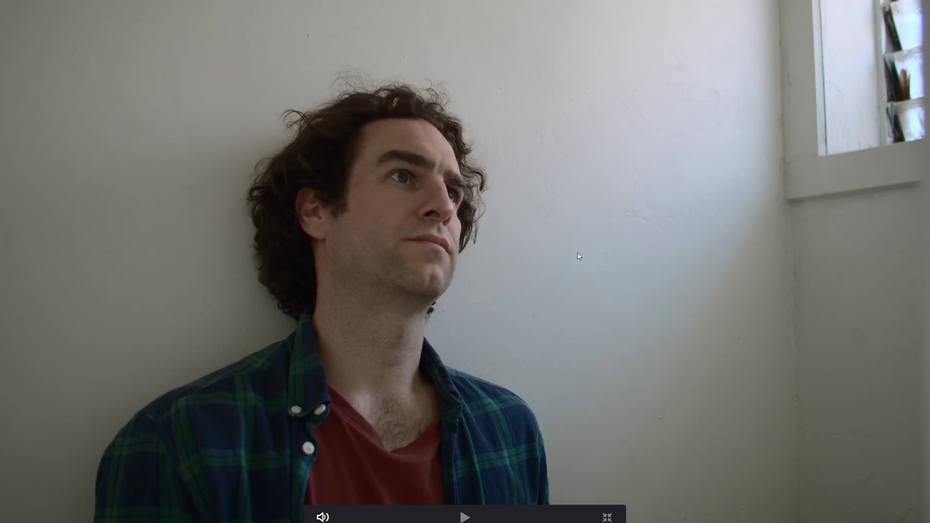
- Play the graded clip in full-screen view to review the saturation changes
key(space)
key(space)
key(space)
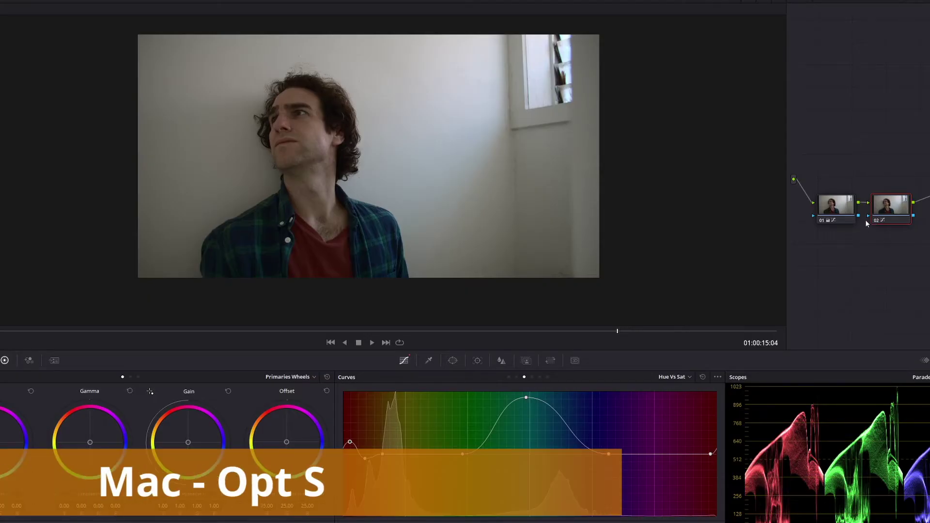
- Add a serial node after node 02 and activate a curve window on it
key(alt+s)
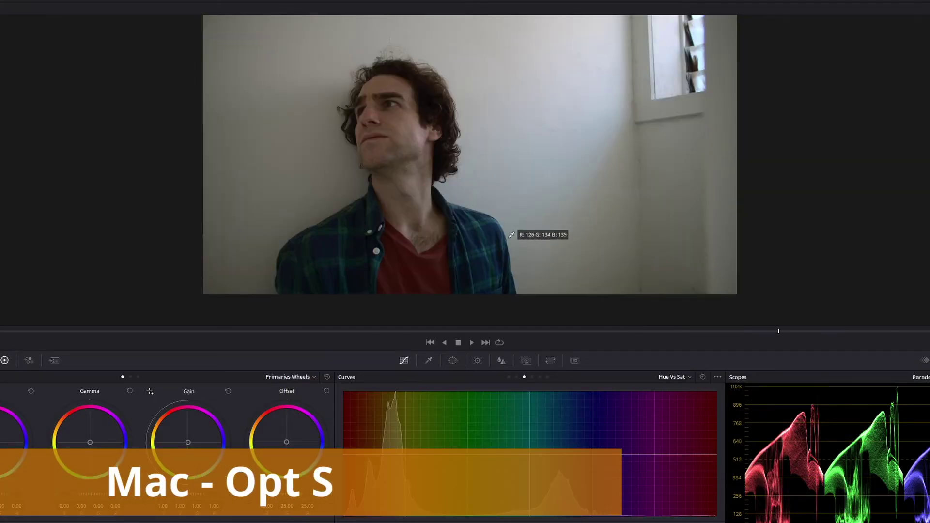
click(452, 360)
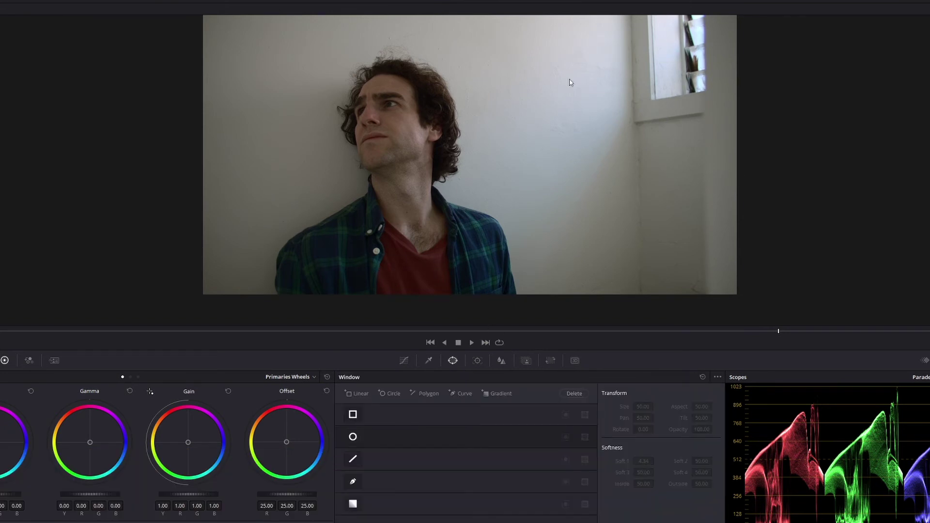
click(352, 481)
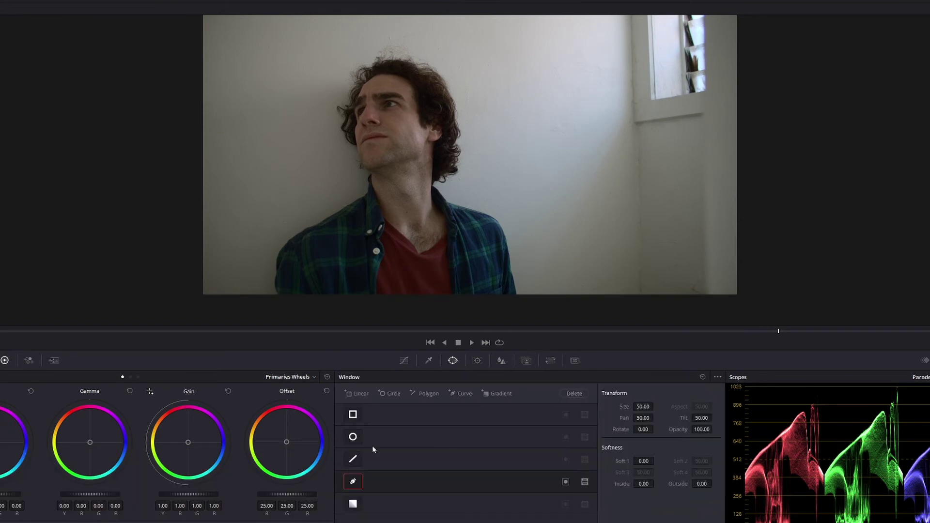
- Draw a closed curve window around the man's head and chest, extending along the wall and enclosing the bright louvred window
click(708, 92)
click(617, 129)
click(487, 239)
click(415, 296)
click(342, 310)
click(310, 243)
click(299, 123)
click(350, 62)
click(459, 62)
click(561, 33)
drag(588, 24, 608, 19)
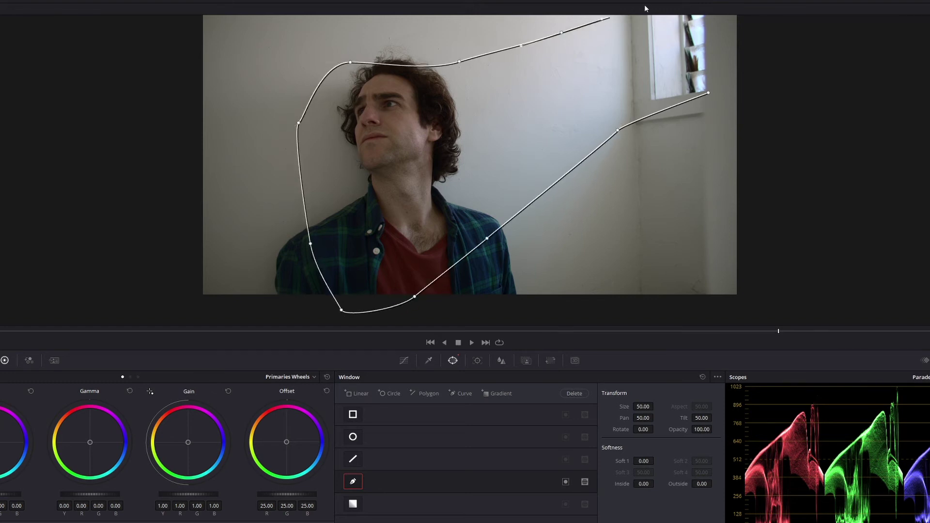
scroll(678, 22, down, 1)
click(671, 23)
drag(728, 22, 740, 42)
click(675, 103)
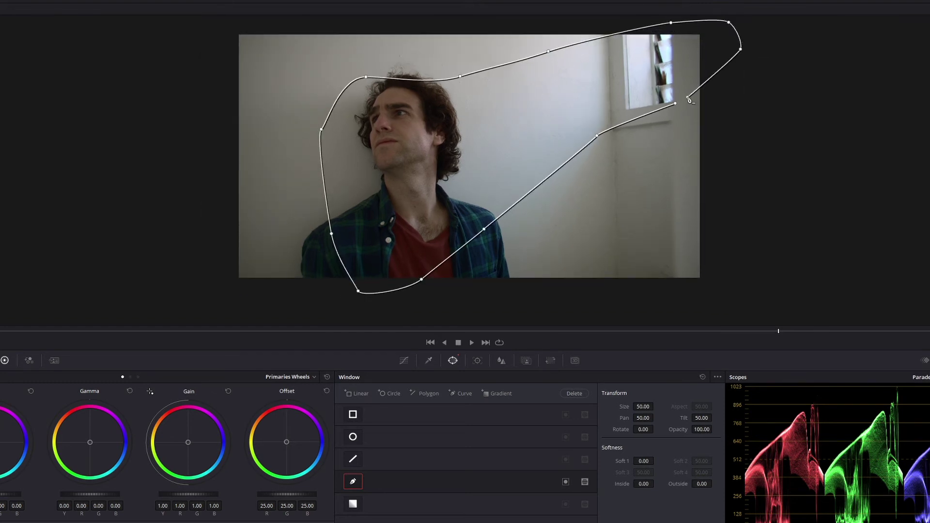
scroll(678, 104, up, 1)
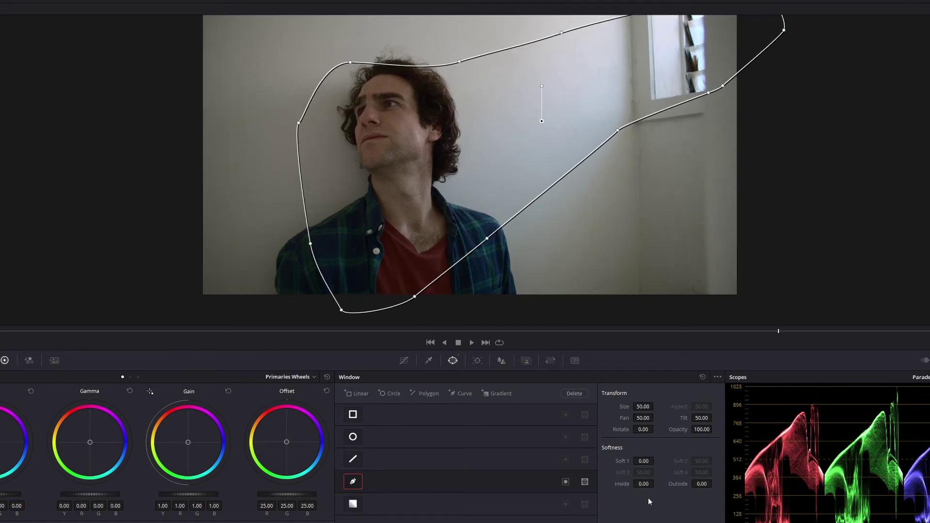
- Feather the curve window with inside softness and an outside softness of 5.64
mouse_move(634, 484)
mouse_down()
mouse_move(656, 484)
mouse_move(644, 484)
mouse_up()
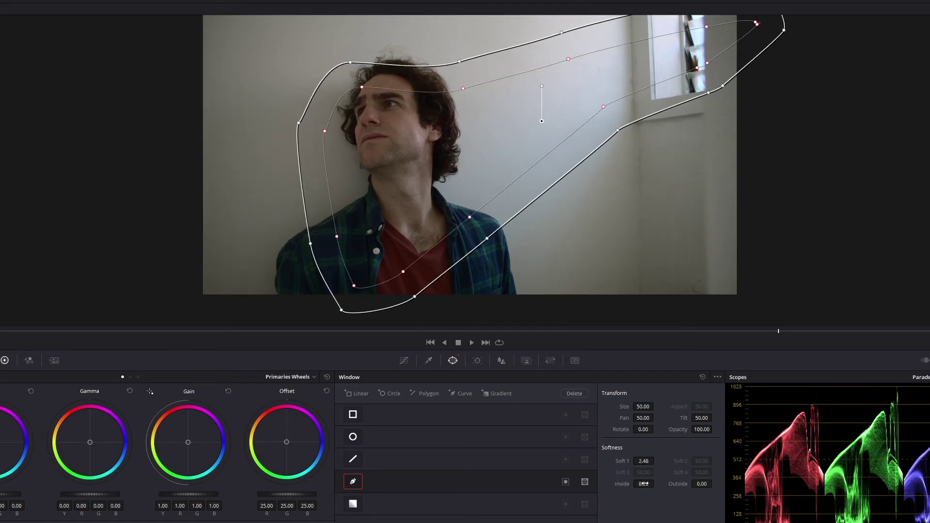
drag(707, 485, 722, 485)
mouse_move(645, 484)
mouse_down()
mouse_move(660, 483)
mouse_move(647, 484)
mouse_up()
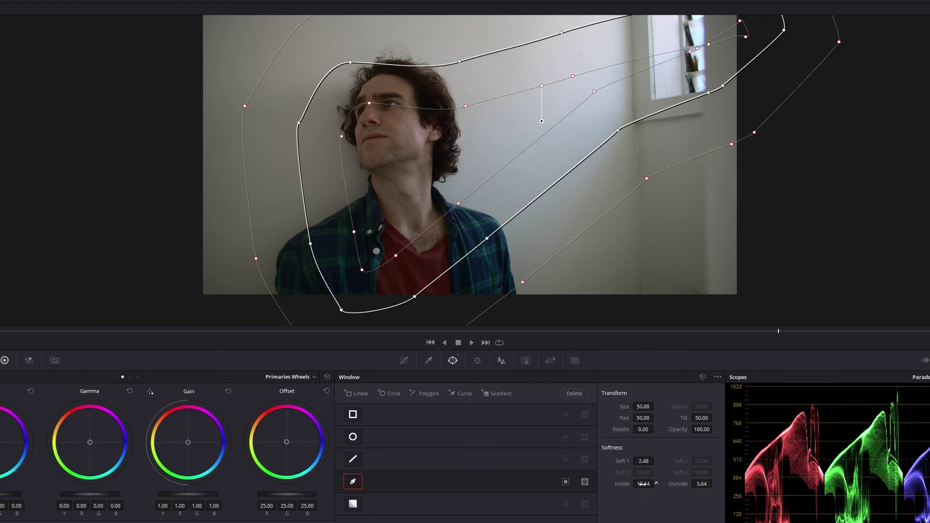
- Tighten the curve window around the man's face and neck, and set its softness to 13.54 inside and 11.62 outside
drag(415, 296, 427, 260)
drag(487, 239, 475, 204)
drag(350, 62, 391, 61)
drag(299, 123, 341, 97)
drag(342, 311, 381, 236)
drag(310, 244, 354, 196)
drag(682, 482, 682, 481)
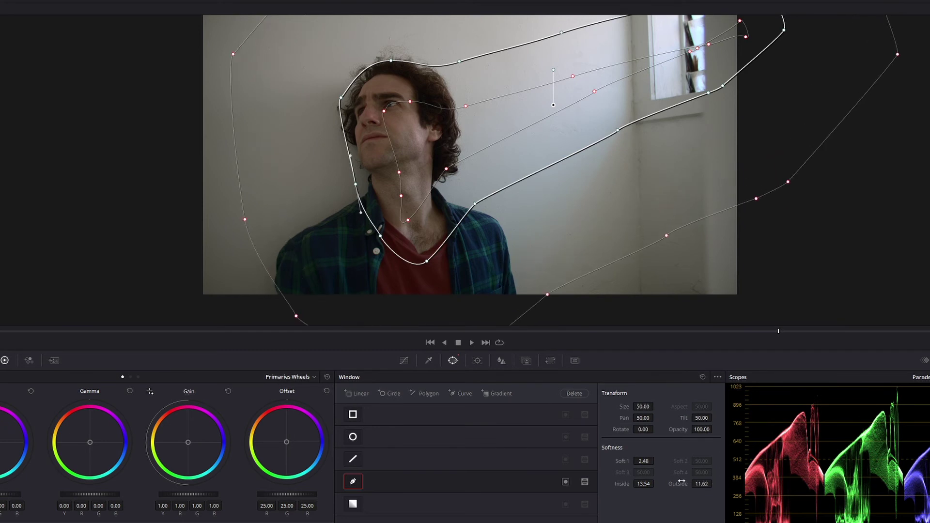
- Raise the upper part of the custom curve while anchoring shadows and midtones to brighten the windowed area, and play the clip full screen
click(566, 484)
click(403, 360)
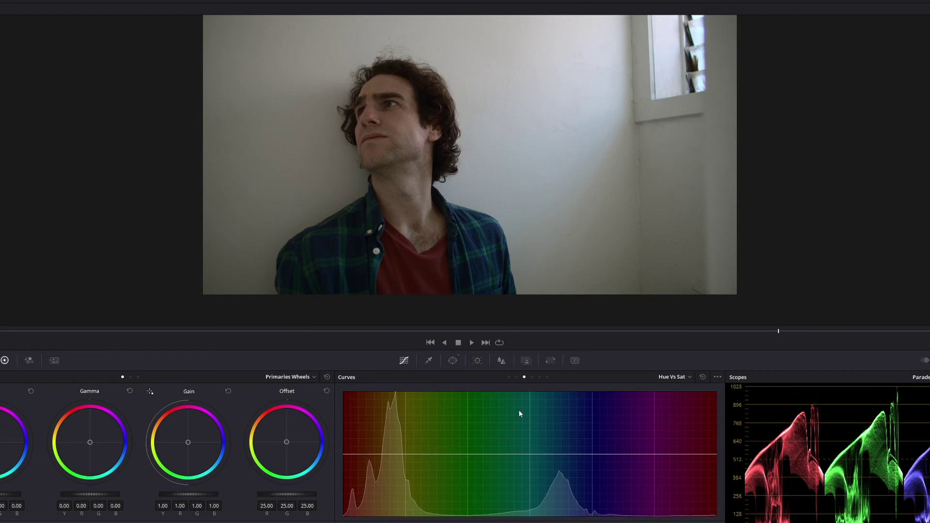
click(509, 377)
drag(544, 428, 542, 424)
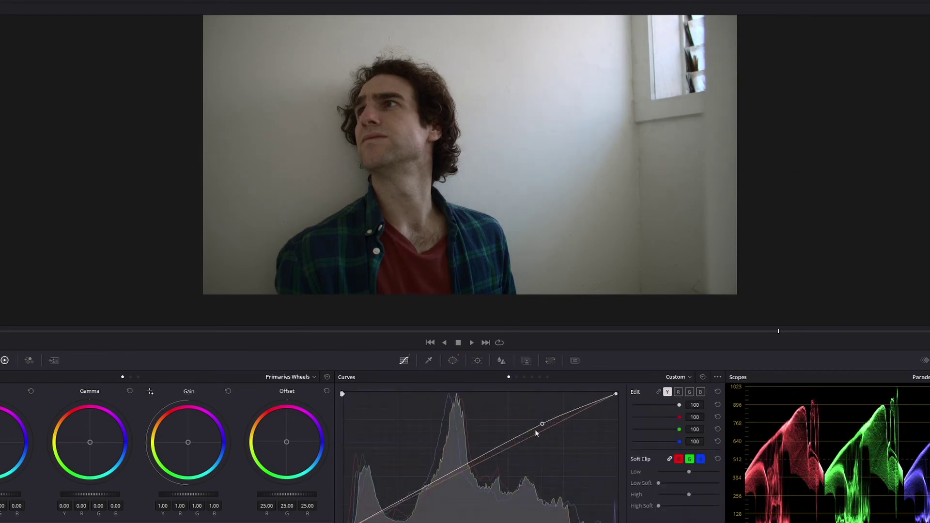
click(405, 501)
drag(405, 501, 407, 503)
drag(542, 426, 519, 426)
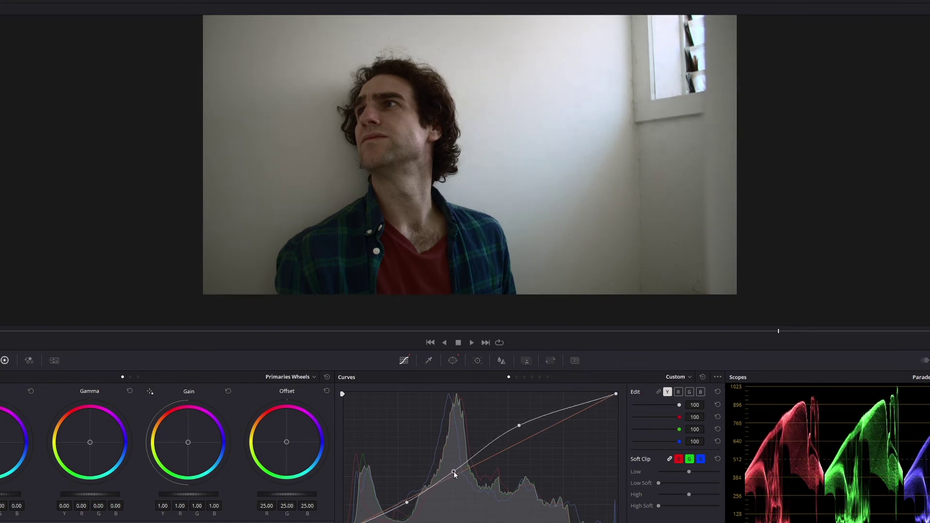
key(ctrl+f)
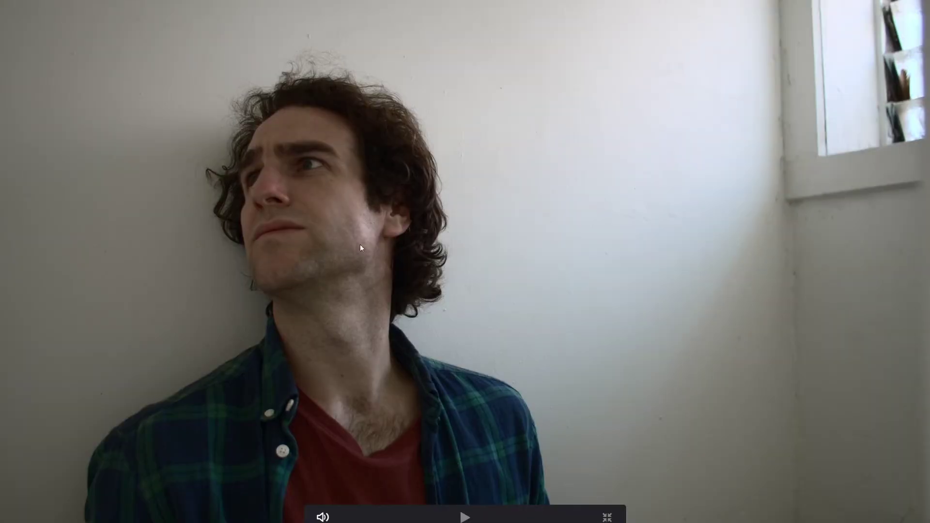
key(space)
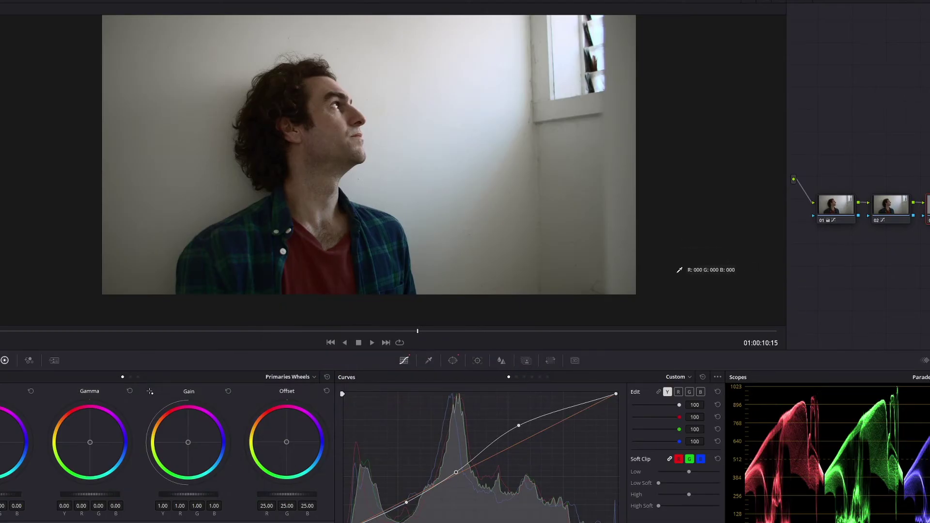
- Add an outside node and darken the surroundings by lowering gain to 0.97 and gamma to -0.06
key(alt+s)
key(alt+f)
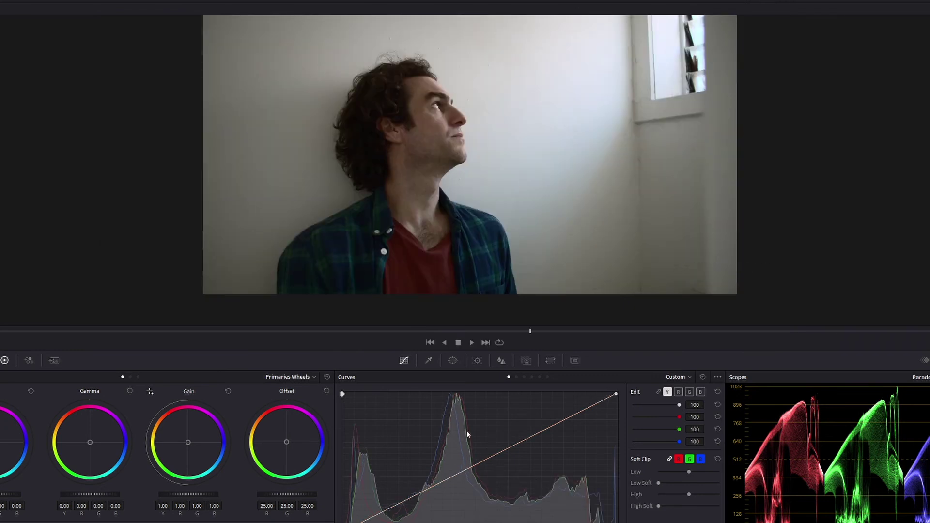
drag(196, 495, 193, 496)
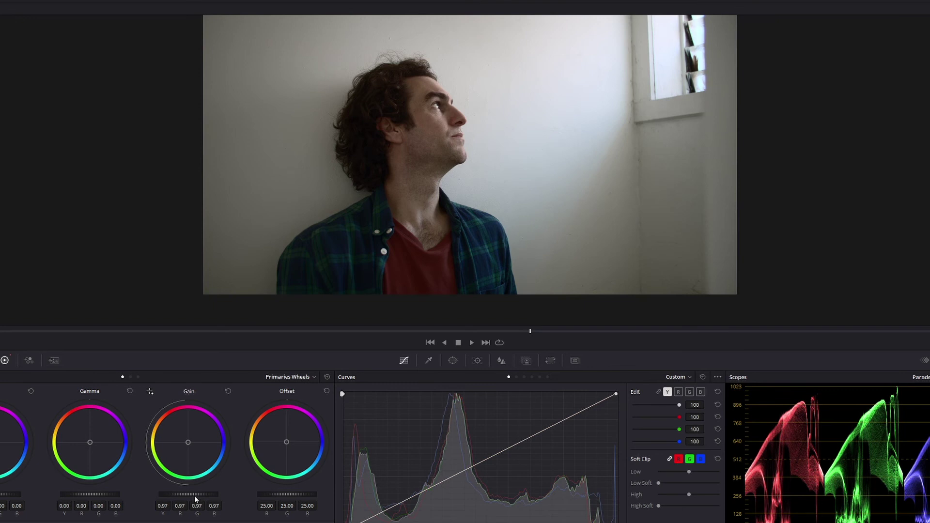
drag(103, 493, 92, 495)
- Pull down the highlights and white point of the outside node's custom curve, and set its blur radius to 0.52
click(425, 493)
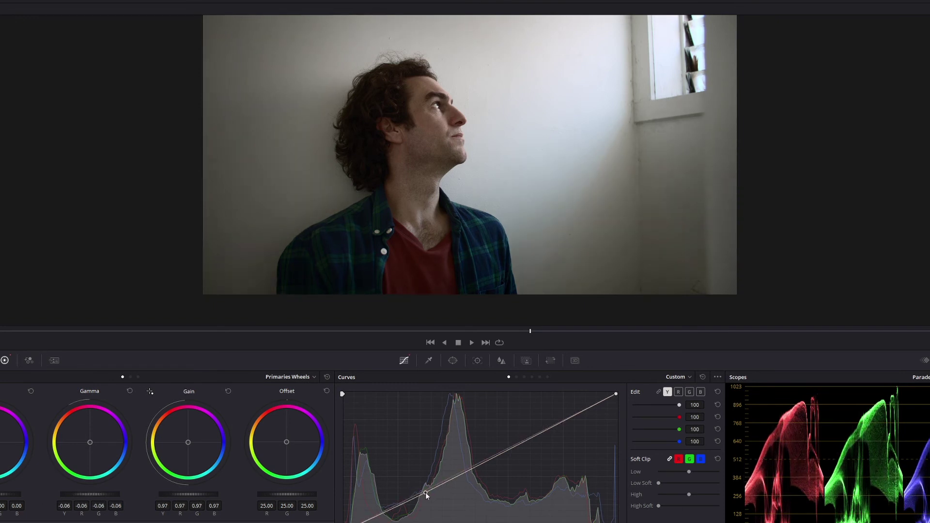
click(558, 426)
drag(562, 429, 565, 434)
drag(620, 392, 621, 406)
drag(568, 428, 565, 433)
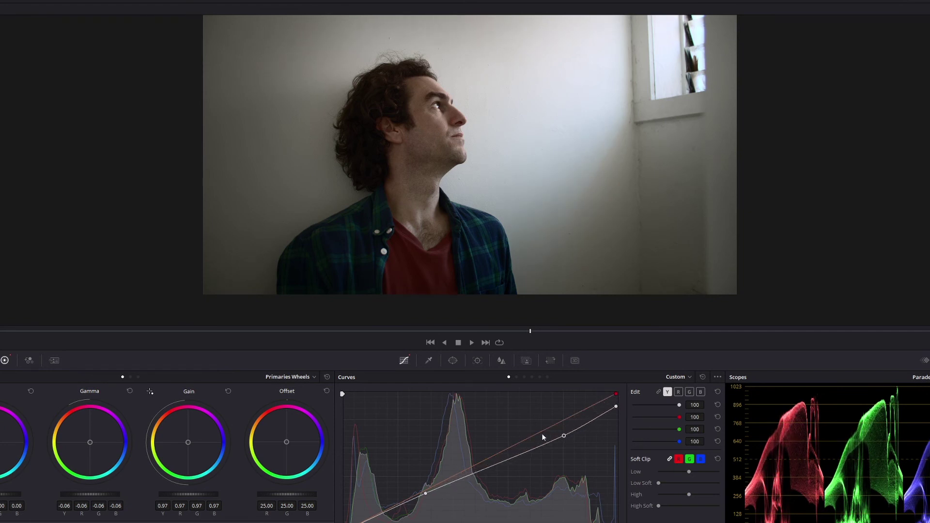
click(500, 362)
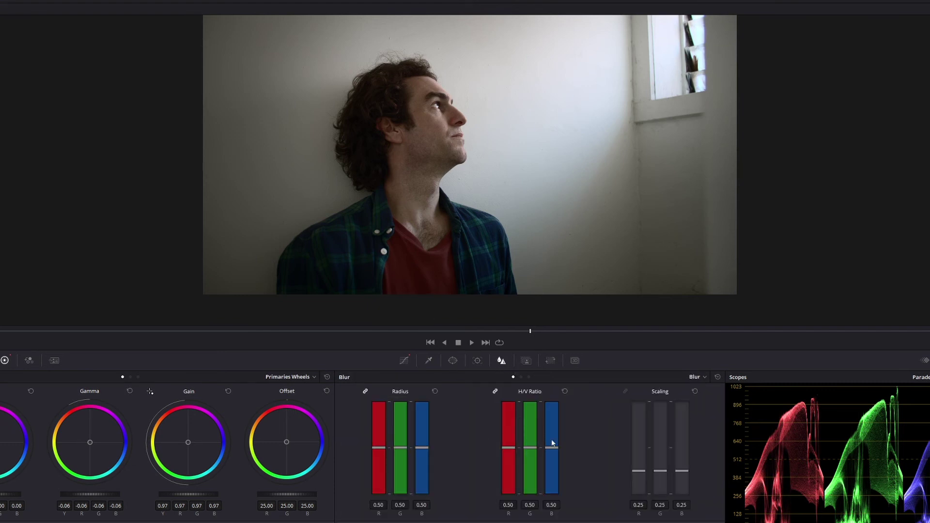
drag(422, 448, 425, 446)
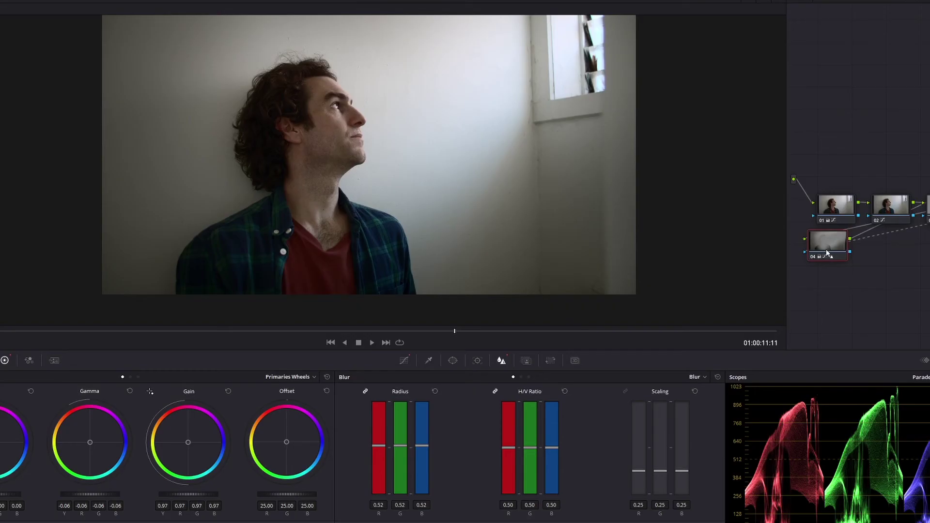
- Move the outside node lower in the graph, add a serial node after it, and fit a circle window over the louvred window
drag(827, 249, 820, 285)
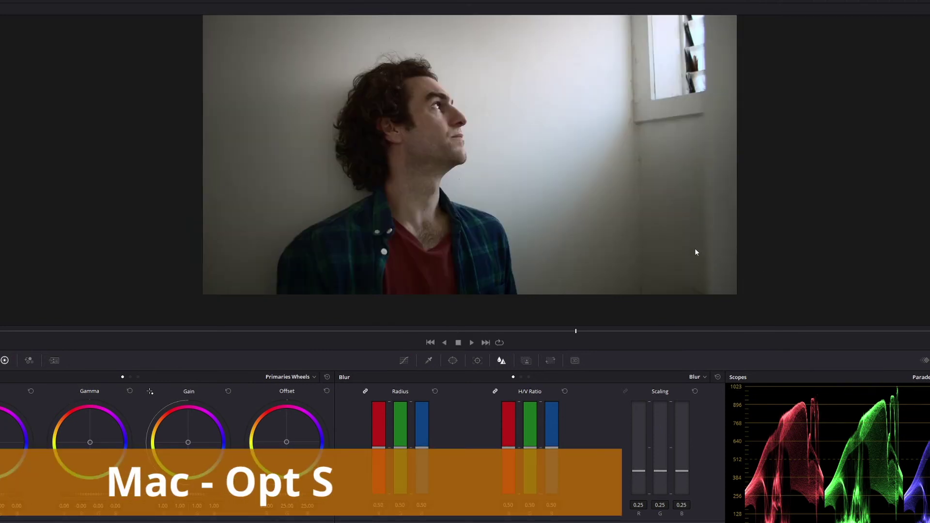
scroll(694, 248, up, 2)
drag(671, 237, 463, 350)
scroll(558, 243, up, 1)
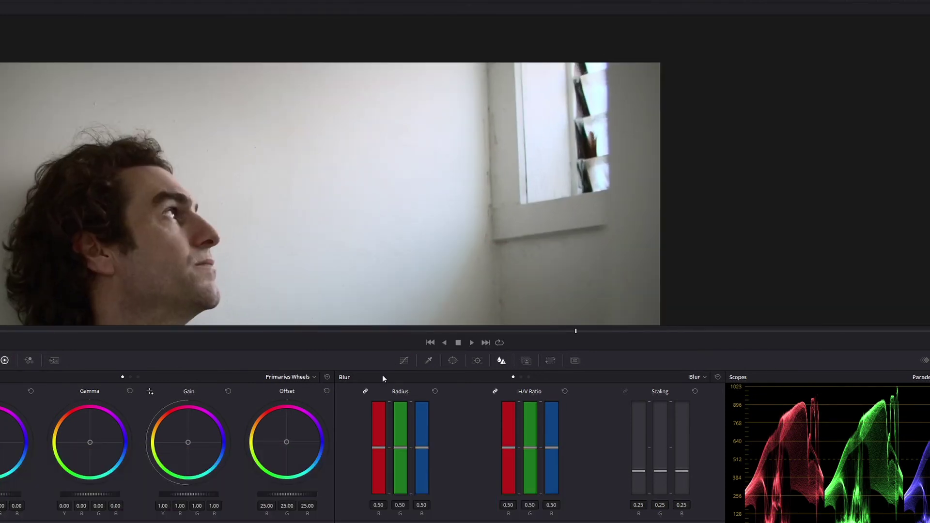
click(452, 360)
click(353, 437)
drag(288, 237, 632, 92)
drag(712, 277, 665, 230)
drag(627, 144, 635, 127)
drag(589, 230, 590, 246)
drag(589, 214, 590, 230)
drag(506, 130, 514, 130)
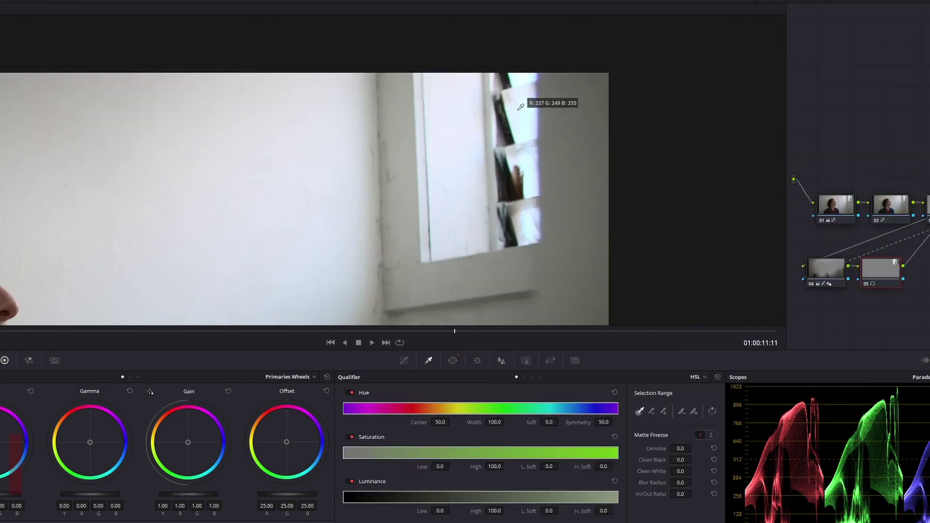
- Qualify the bright louvre panes with hue width 6.0, saturation 3.2 to 67.0, luminance high 100 and luminance low softness 15.7
click(523, 100)
key(shift+h)
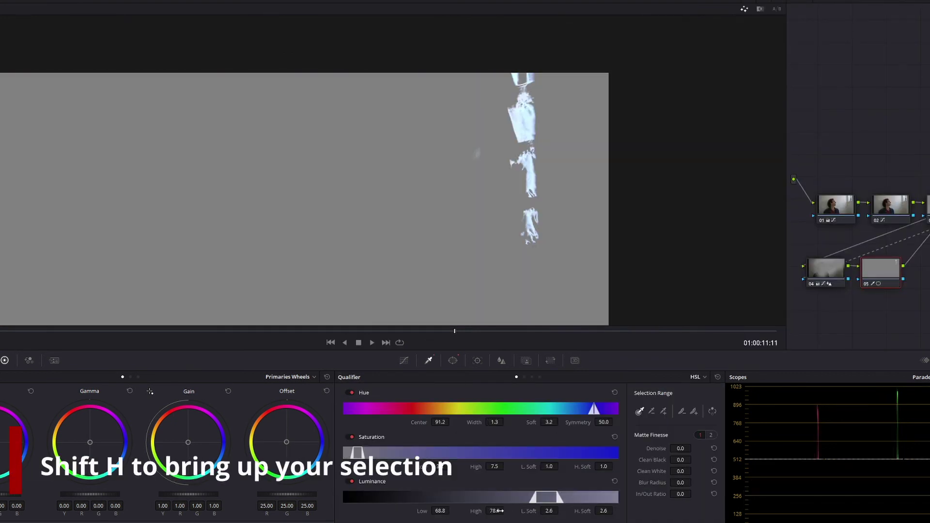
drag(550, 512, 560, 510)
drag(500, 513, 507, 511)
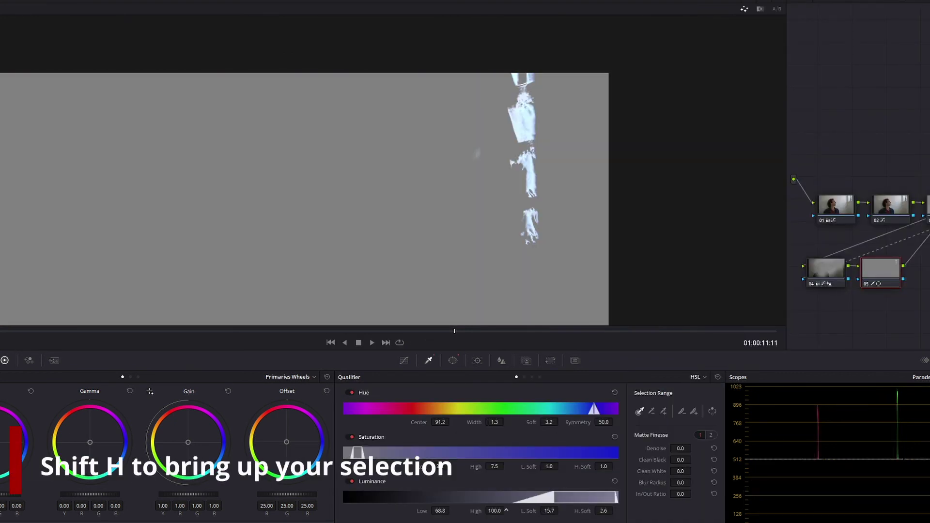
drag(475, 467, 479, 466)
drag(492, 424, 499, 424)
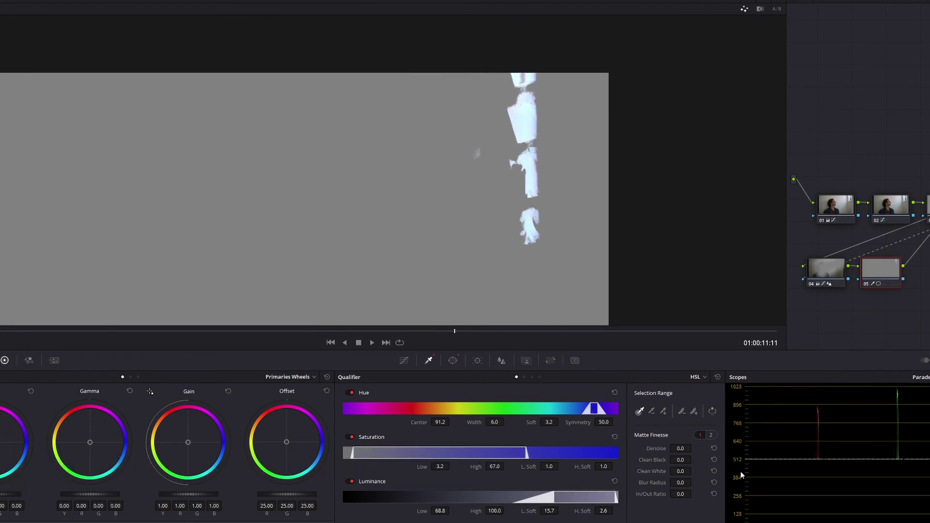
- Refine the matte with denoise 18.8, clean black 7.7, clean white 20.1, blur radius 10.3 and luminance low 64.9, and hide the highlight view
mouse_move(681, 471)
mouse_down()
mouse_move(700, 448)
mouse_move(687, 459)
mouse_up()
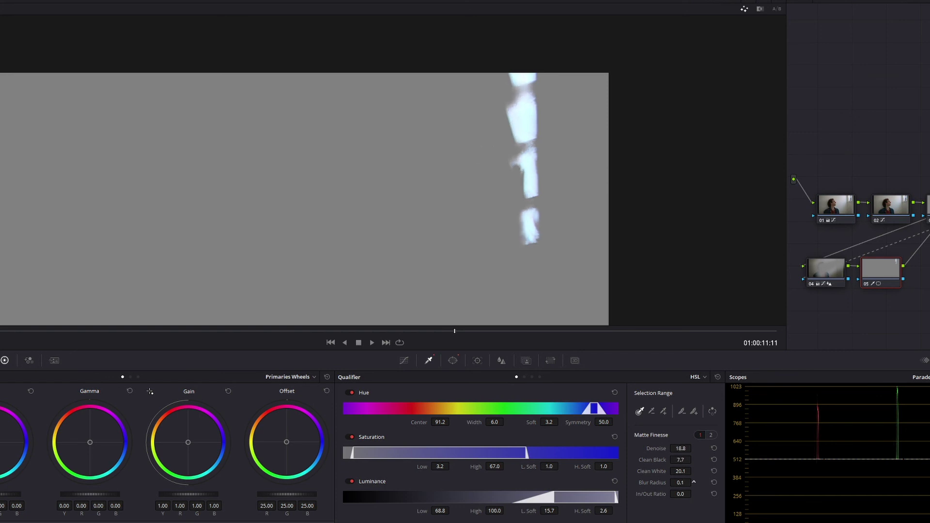
drag(424, 513, 414, 513)
key(shift+h)
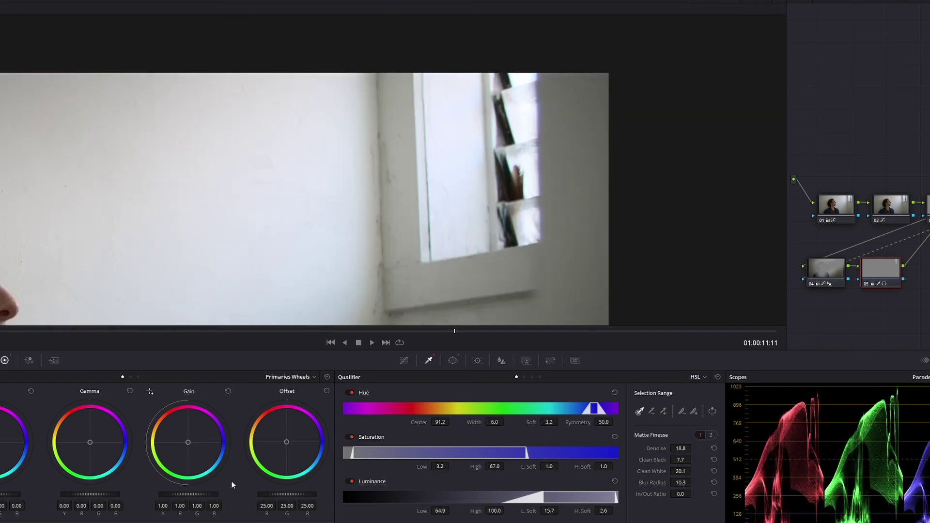
- Shift the qualified panes' offset to 24.62 red, 24.91 green and 24.24 blue, and set the blur radius to 0.56
drag(286, 442, 283, 439)
scroll(412, 290, down, 2)
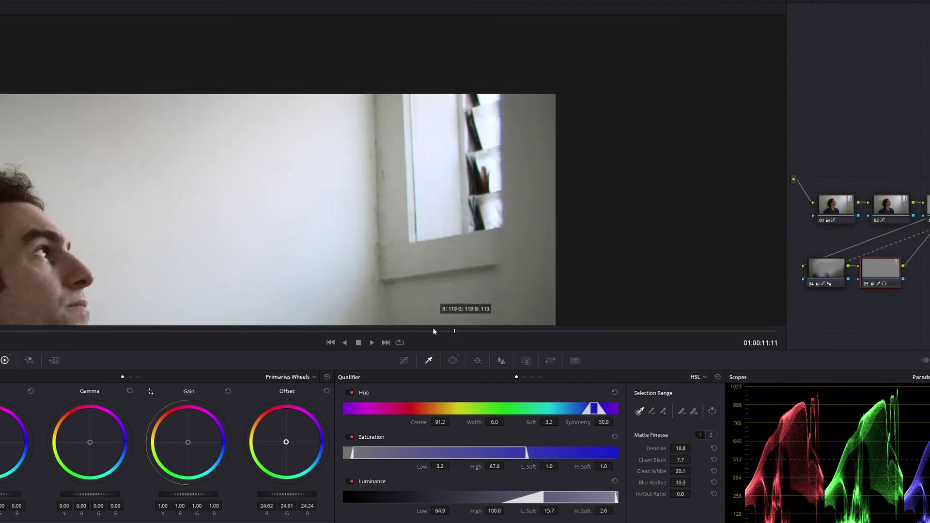
click(501, 360)
mouse_move(423, 446)
mouse_down()
mouse_move(423, 433)
mouse_move(423, 444)
mouse_up()
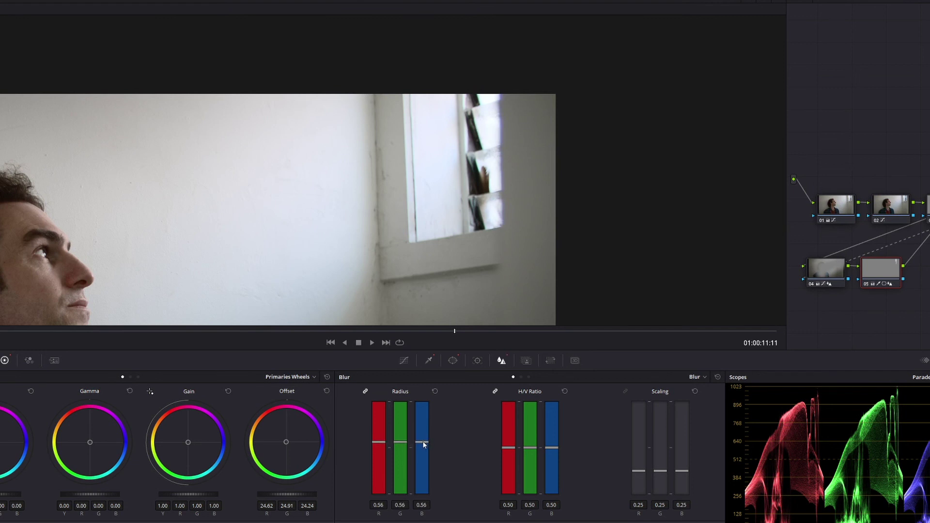
- Raise the upper part of the window node's custom curve and anchor its shadows close to the original line
click(405, 362)
drag(516, 442, 518, 429)
drag(402, 493, 402, 499)
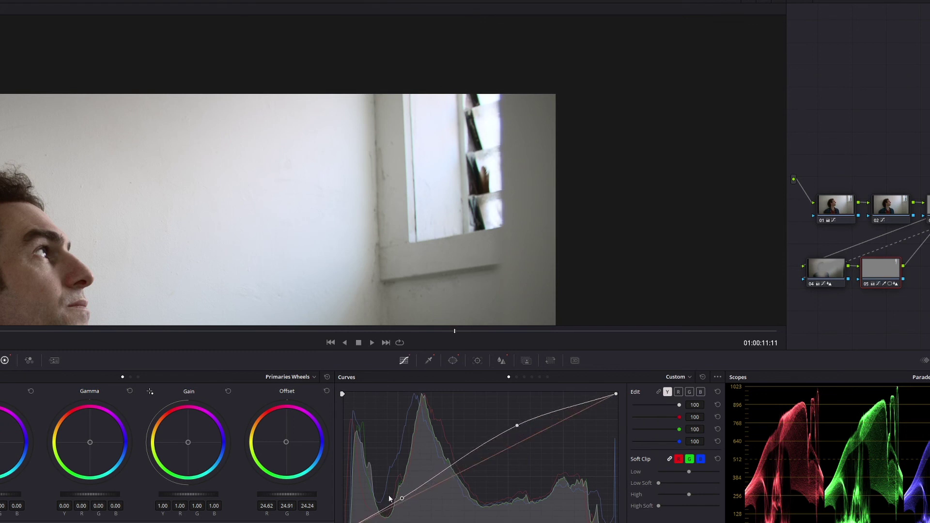
scroll(412, 229, down, 2)
drag(436, 251, 489, 234)
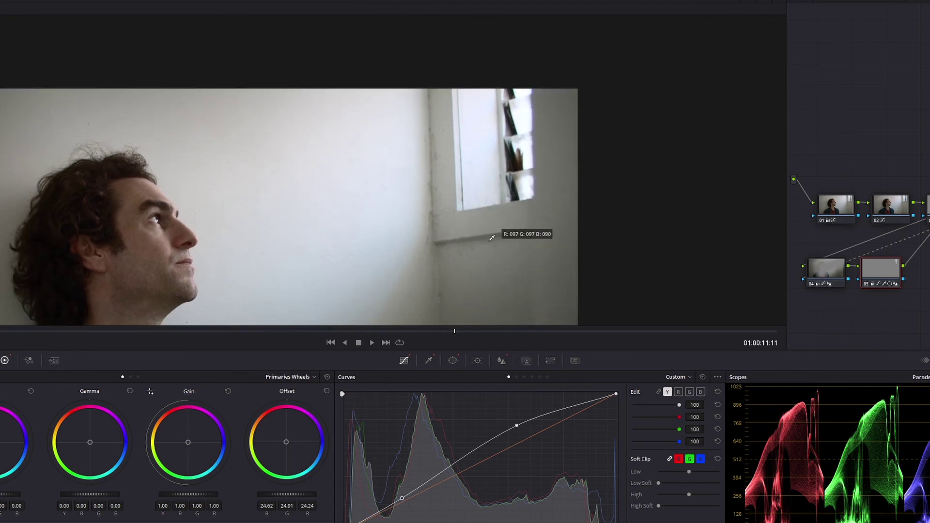